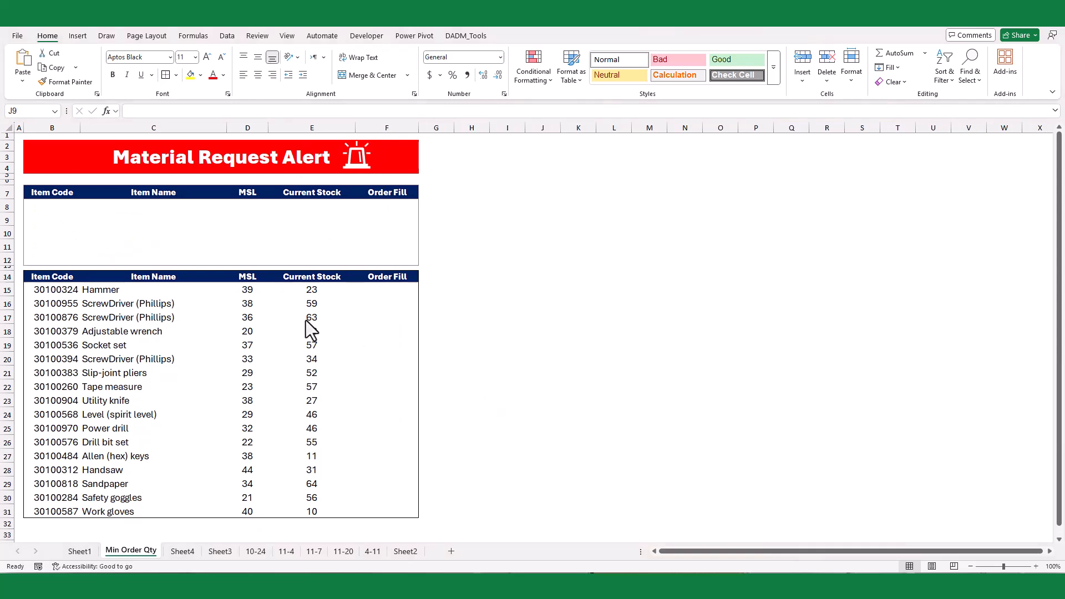
{"action": "left_click", "coordinate": [54, 287]}
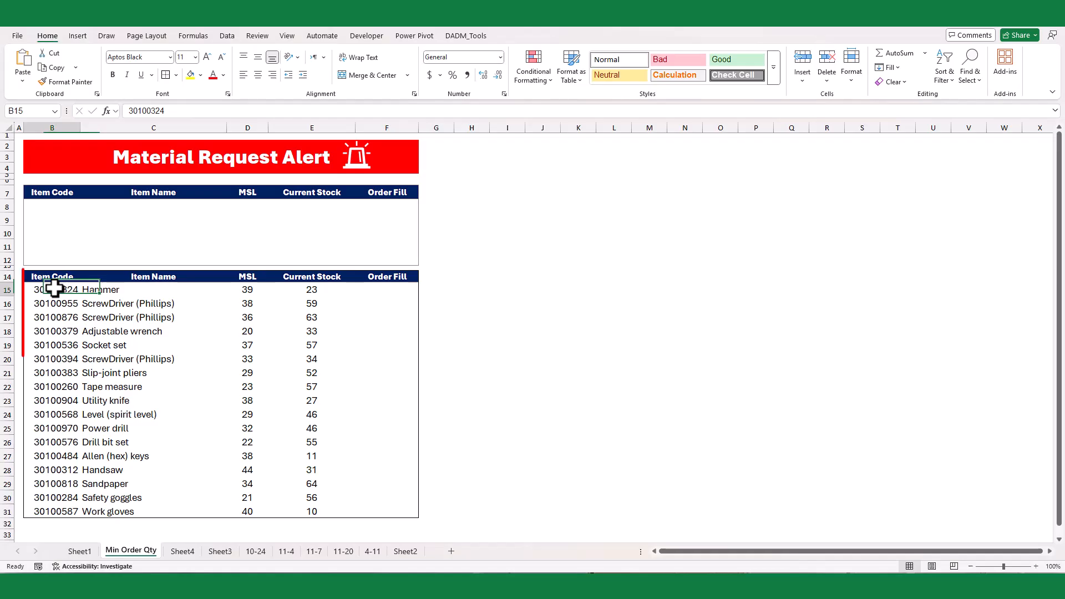
{"action": "left_click", "coordinate": [54, 288]}
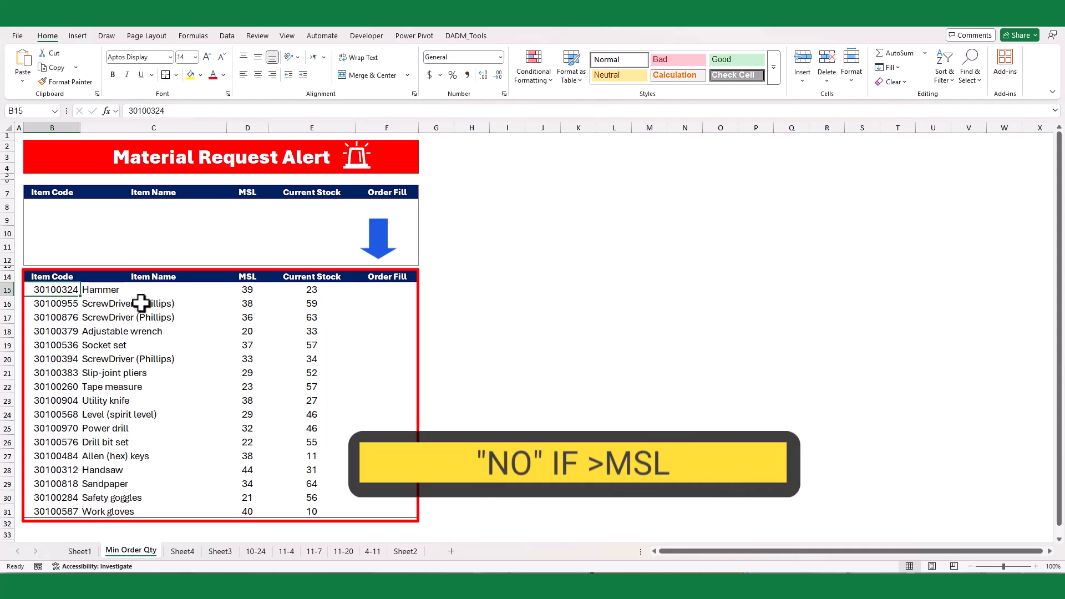
{"action": "left_click", "coordinate": [500, 371]}
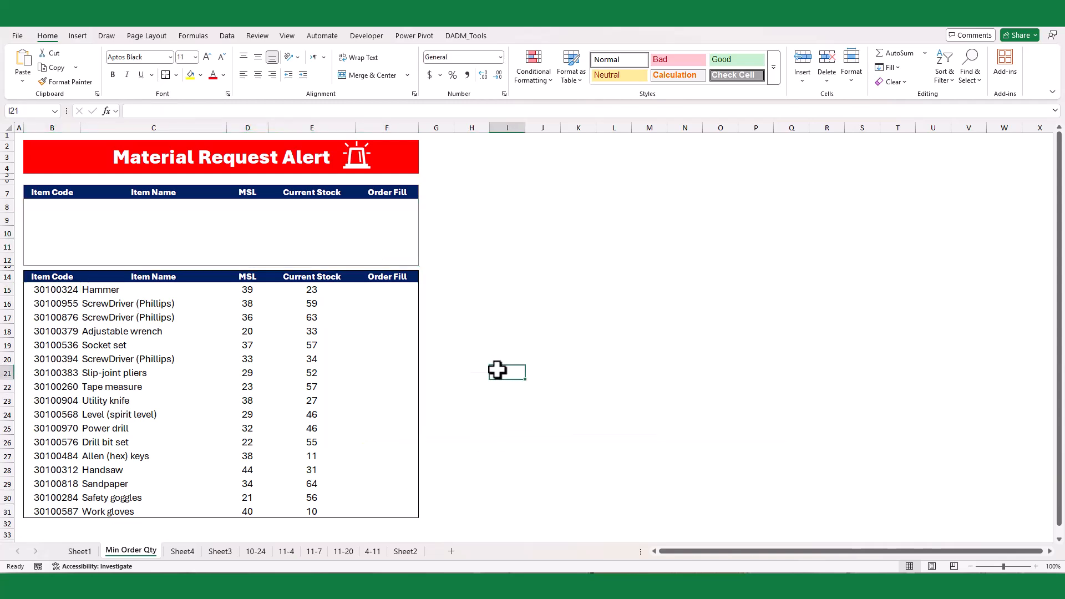
- Enter =IF(E15<D15,"YES","NO") in F15 to flag whether the Hammer's current stock is below its MSL
{"action": "left_click", "coordinate": [381, 289]}
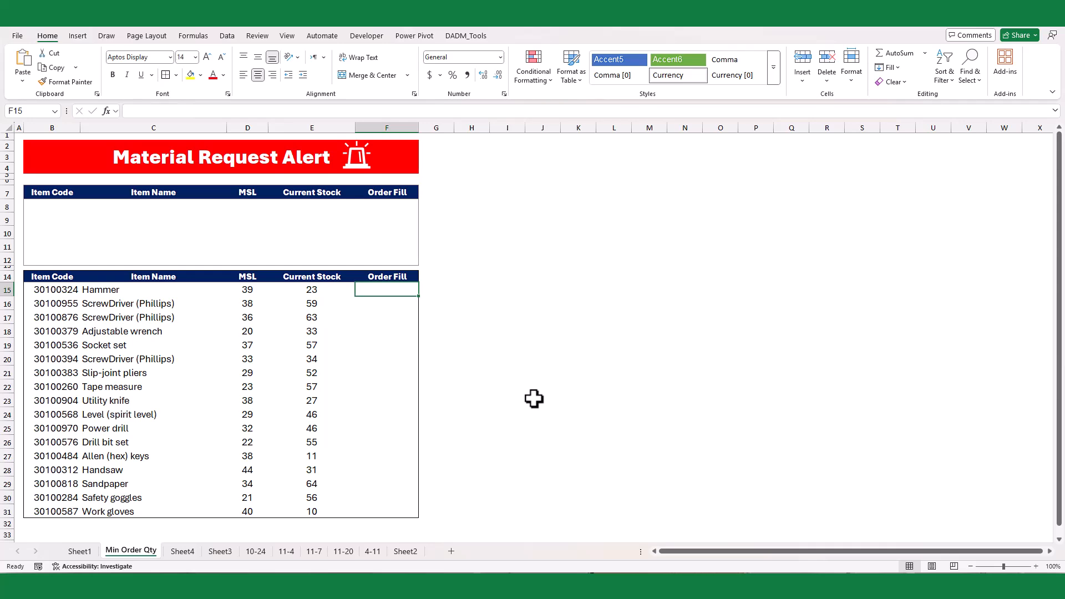
{"action": "type", "text": "=IF("}
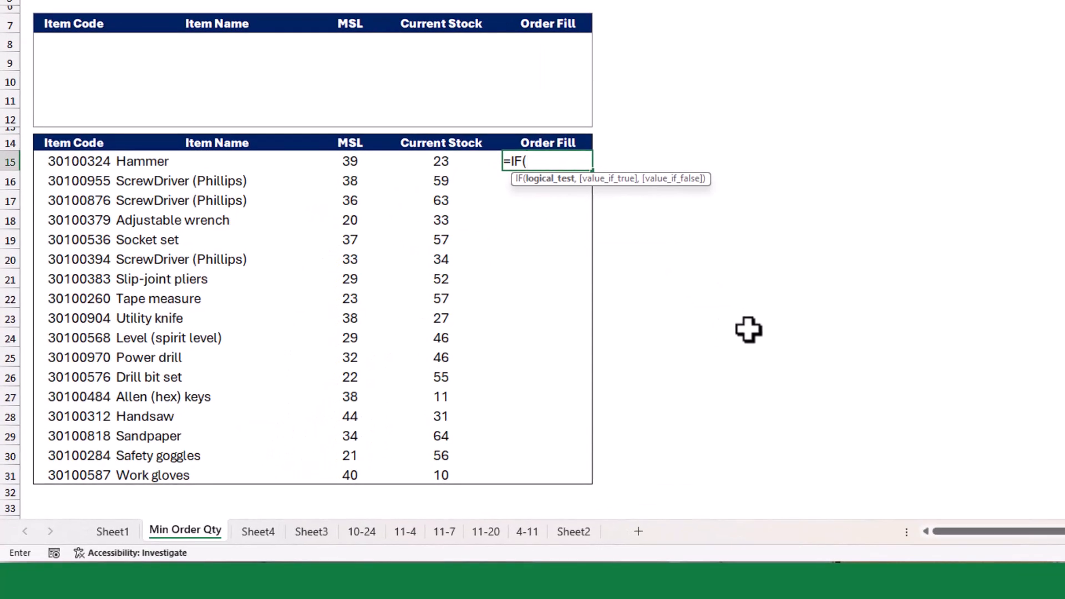
{"action": "left_click", "coordinate": [420, 164]}
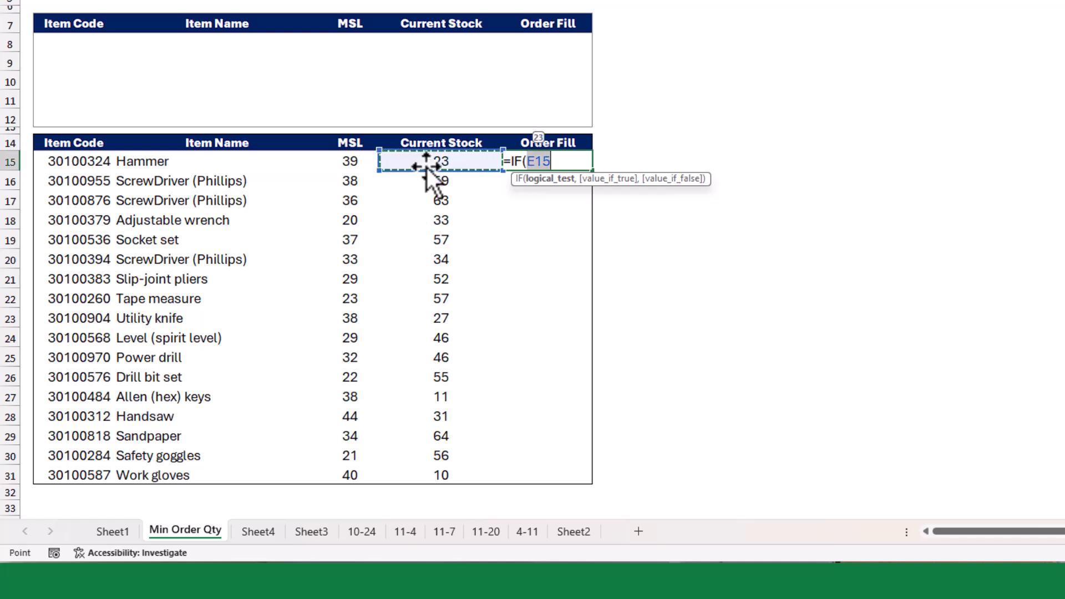
{"action": "type", "text": "<"}
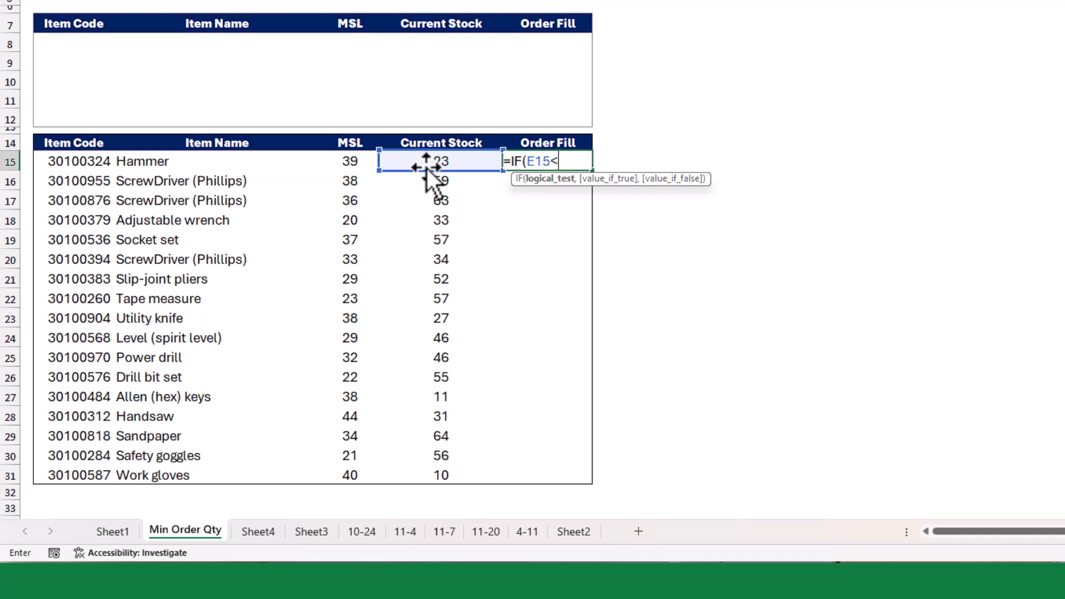
{"action": "left_click", "coordinate": [343, 165]}
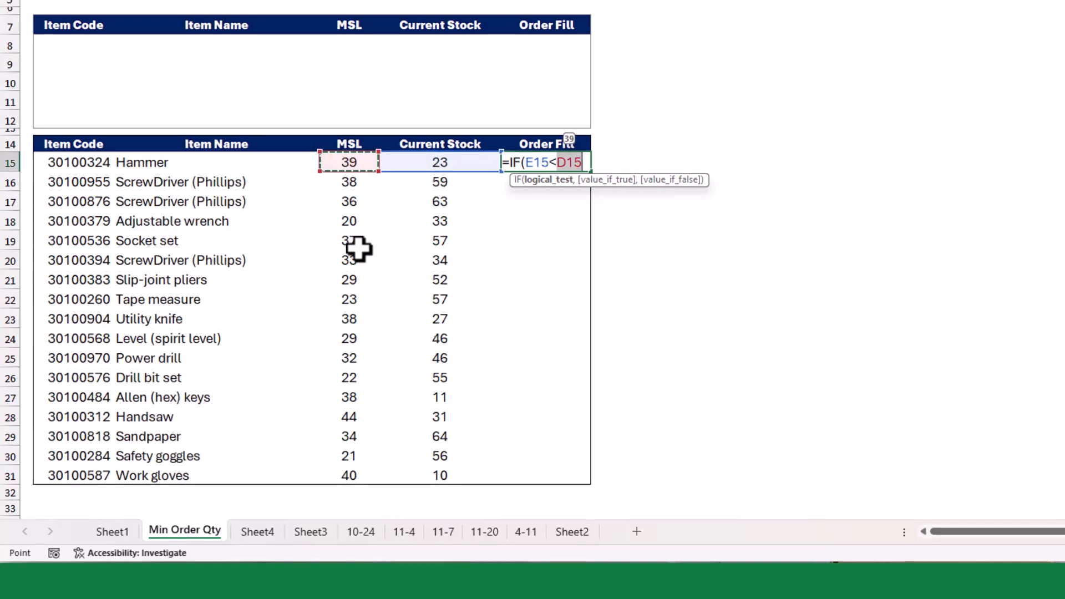
{"action": "type", "text": ","}
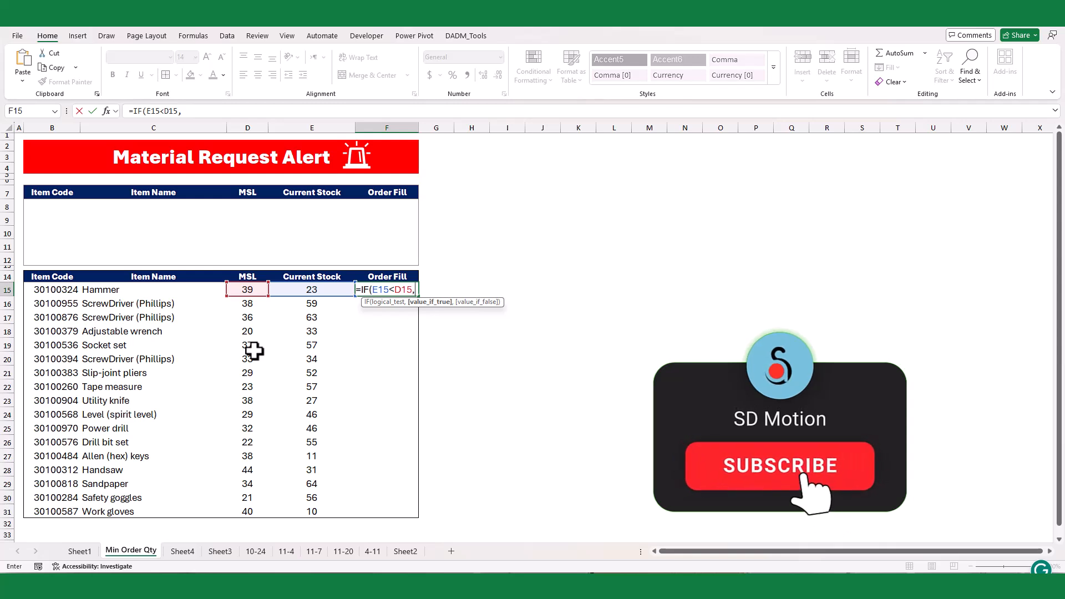
{"action": "type", "text": "\""}
{"action": "type", "text": "YES"}
{"action": "type", "text": "\","}
{"action": "type", "text": "\"NO"}
{"action": "type", "text": "\")"}
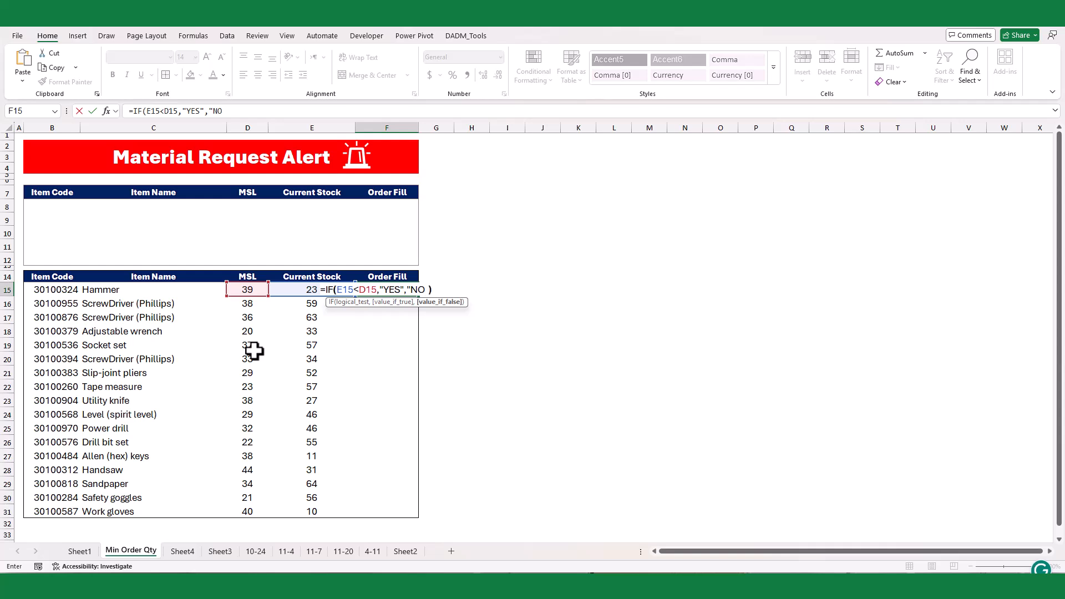
{"action": "key", "text": "Return"}
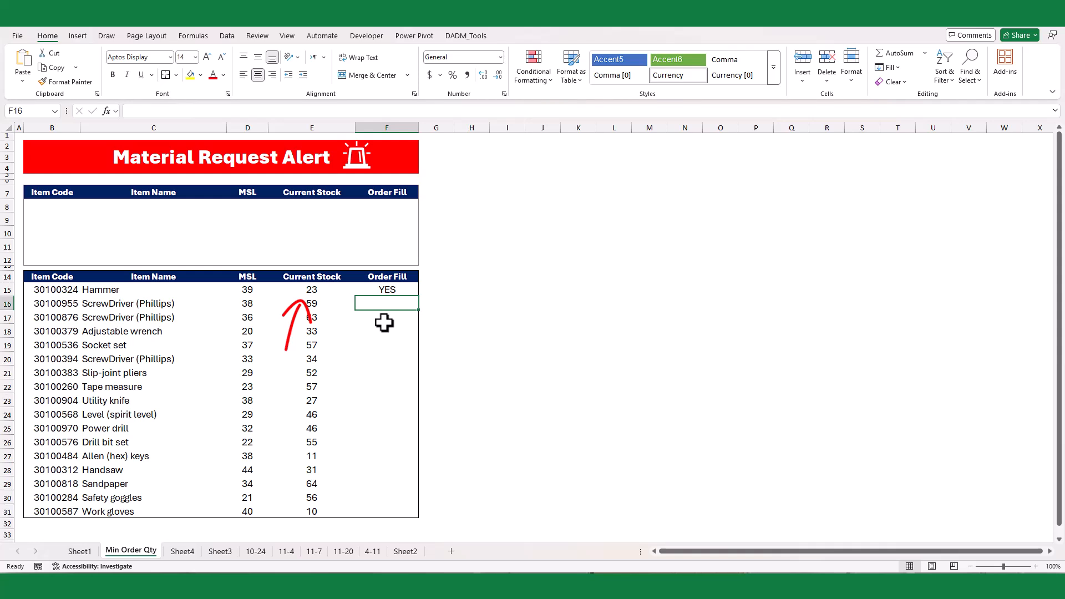
- Fill the F15 Order Fill formula down through F31 without formatting, so the table's border is kept
{"action": "left_click", "coordinate": [392, 294]}
{"action": "left_click_drag", "start_coordinate": [419, 296], "coordinate": [409, 514]}
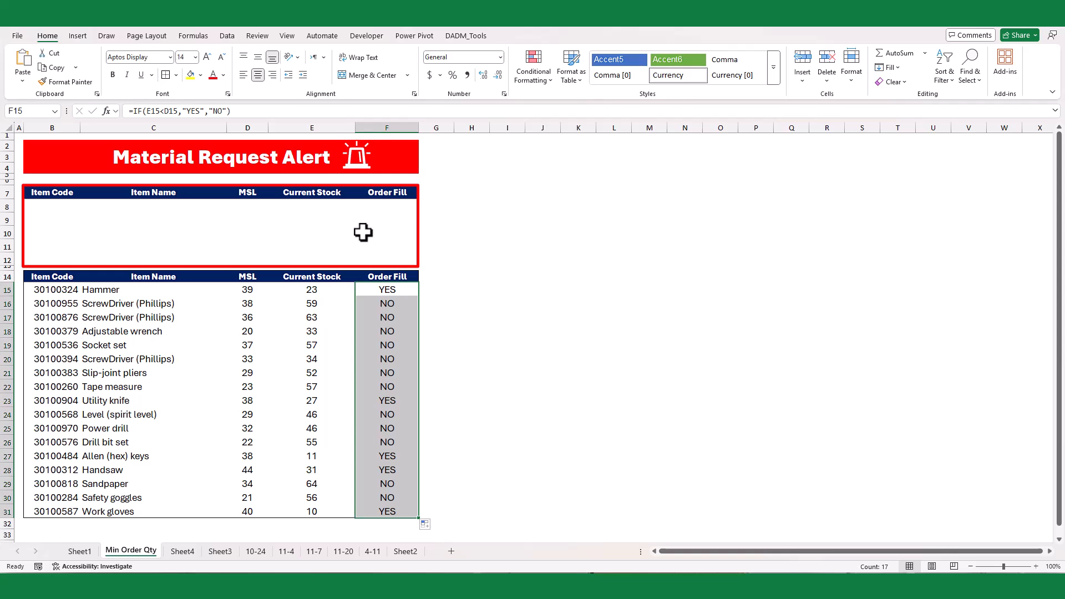
{"action": "left_click", "coordinate": [52, 211]}
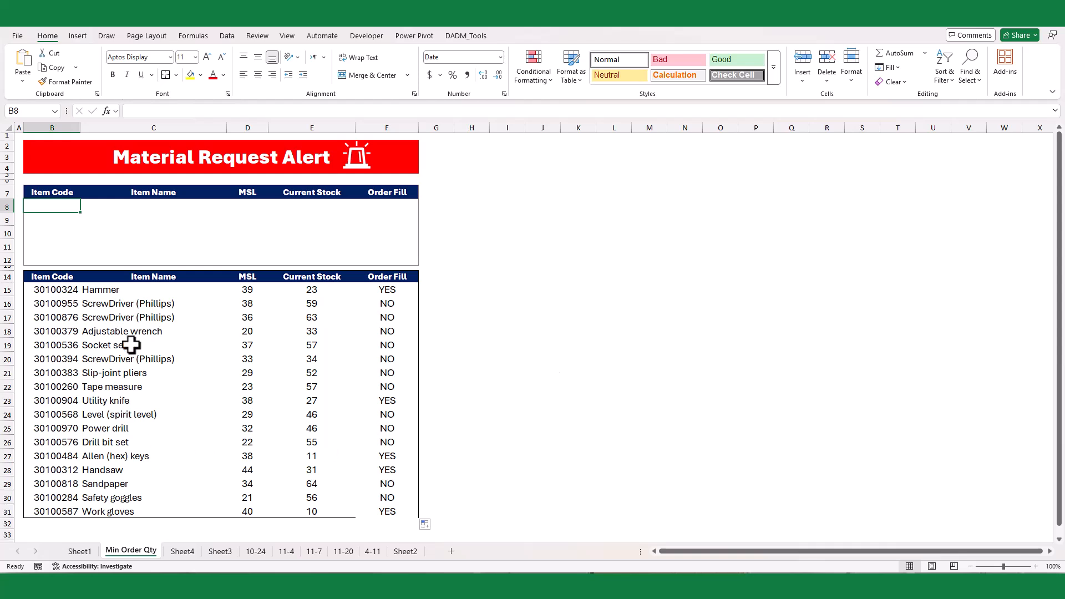
{"action": "left_click_drag", "start_coordinate": [45, 282], "coordinate": [400, 513]}
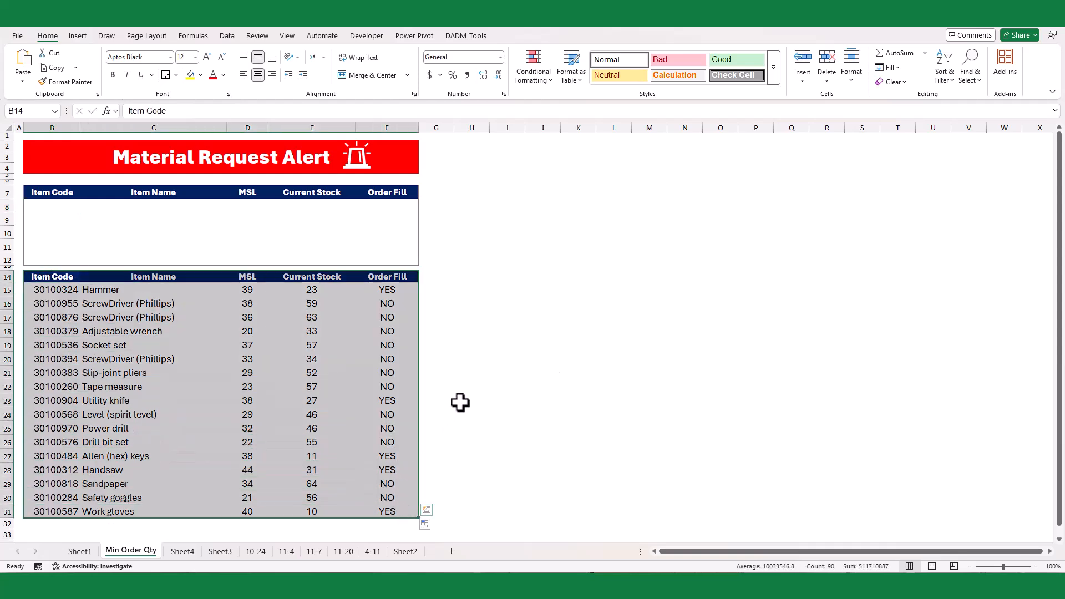
{"action": "left_click", "coordinate": [463, 401]}
{"action": "left_click", "coordinate": [427, 524]}
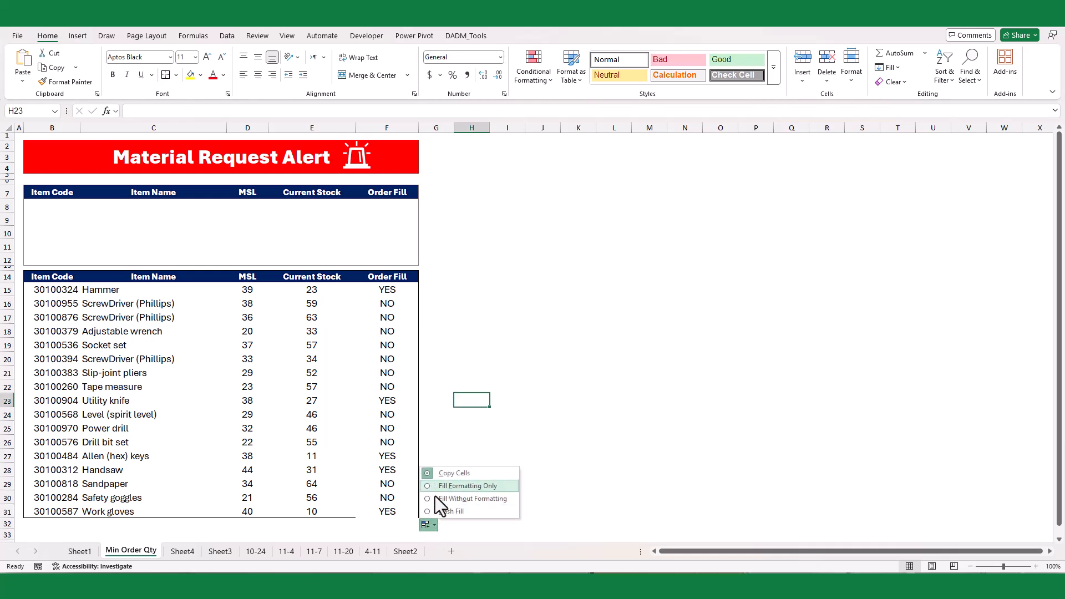
{"action": "left_click", "coordinate": [435, 499]}
{"action": "left_click", "coordinate": [312, 316]}
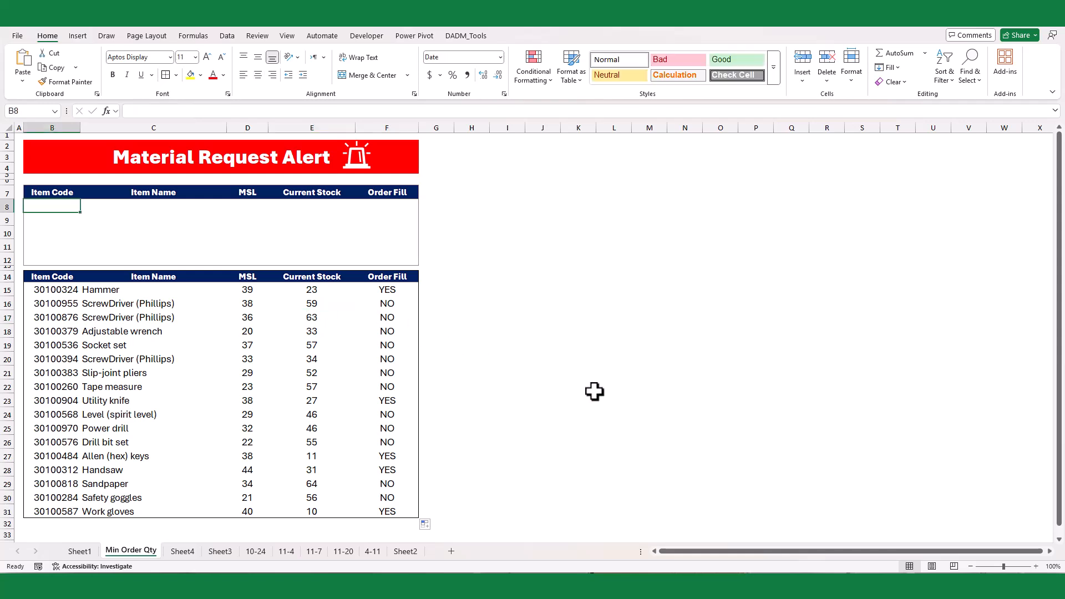
- Enter =FILTER(B15:F31,F15:F31="YES","No items below MSL quote") in B8 to list the items that need ordering
{"action": "type", "text": "=filter"}
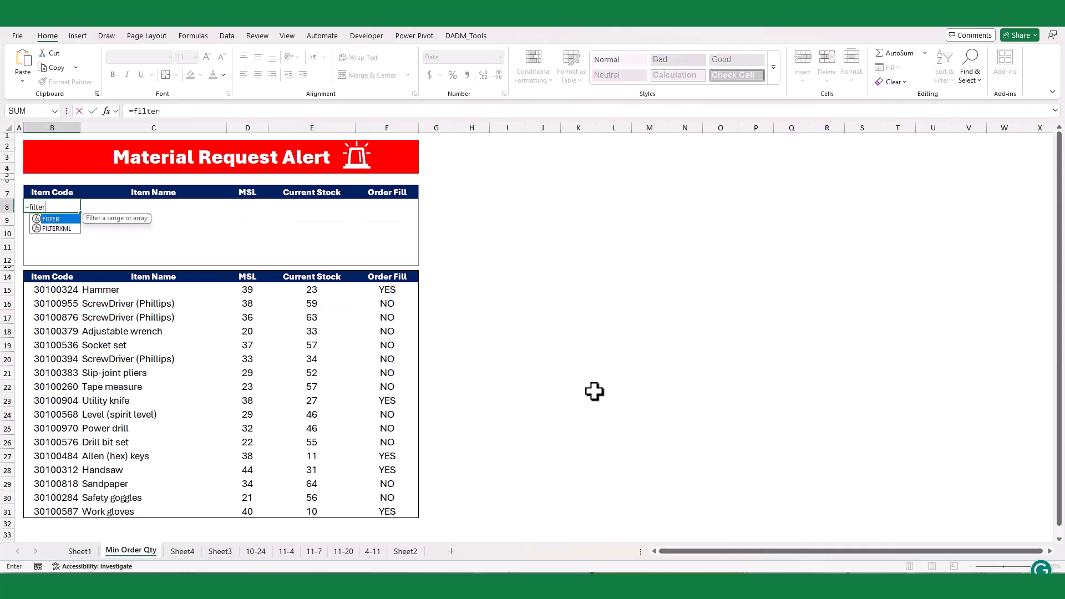
{"action": "key", "text": "Tab"}
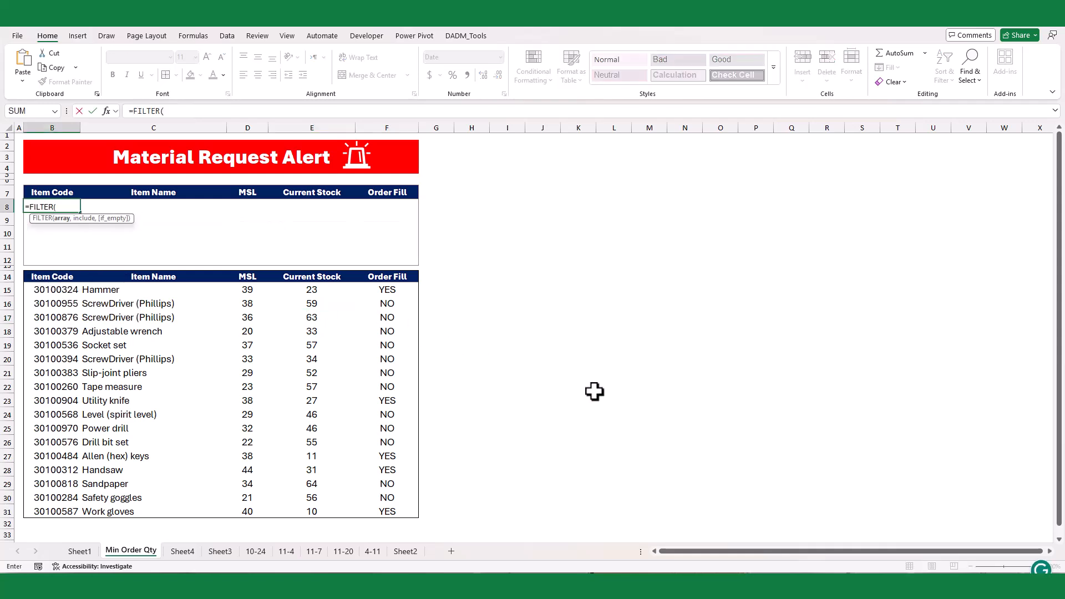
{"action": "left_click", "coordinate": [60, 289]}
{"action": "key", "text": "ctrl+shift+Down"}
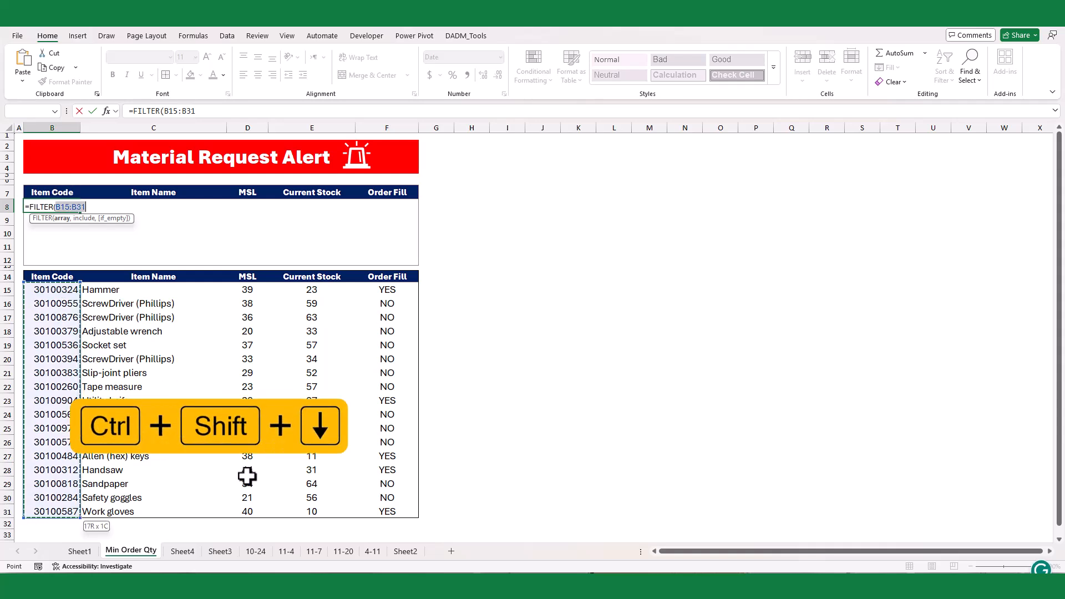
{"action": "key", "text": "ctrl+shift+Right"}
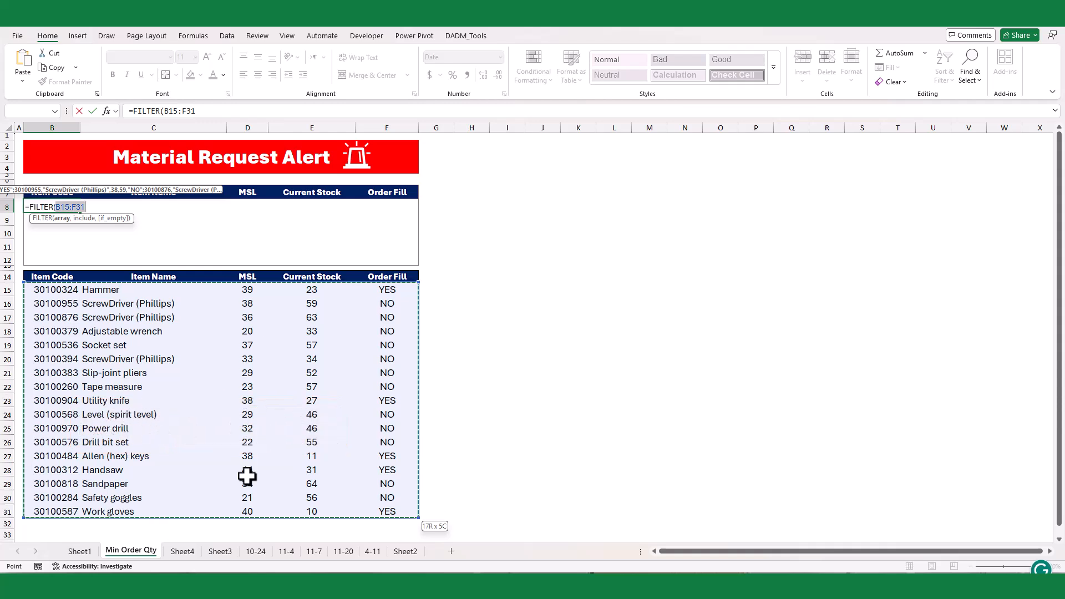
{"action": "type", "text": ","}
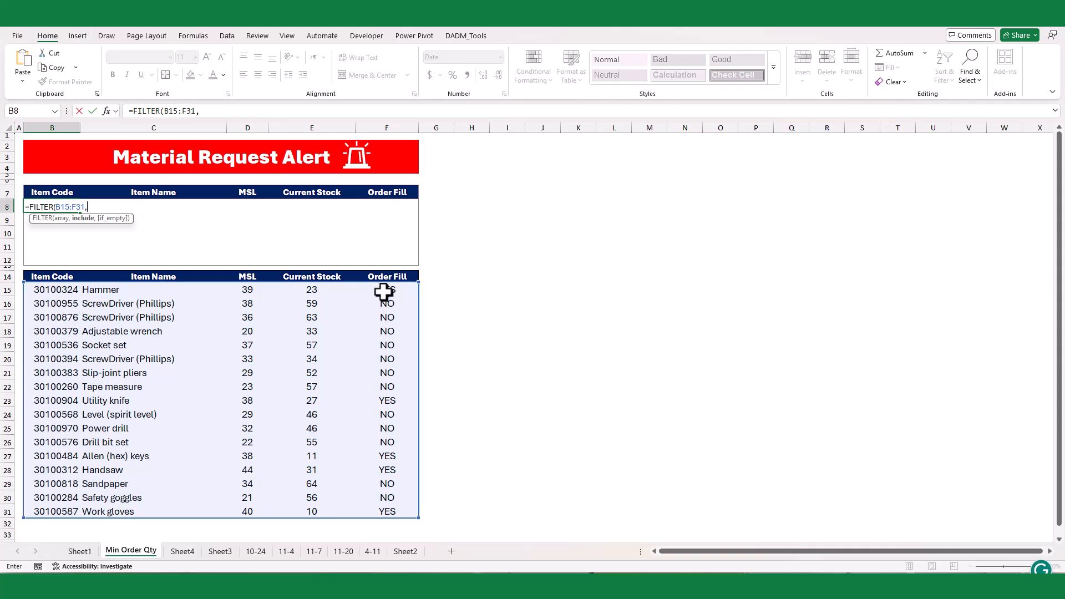
{"action": "left_click_drag", "start_coordinate": [383, 288], "coordinate": [381, 509]}
{"action": "type", "text": "="}
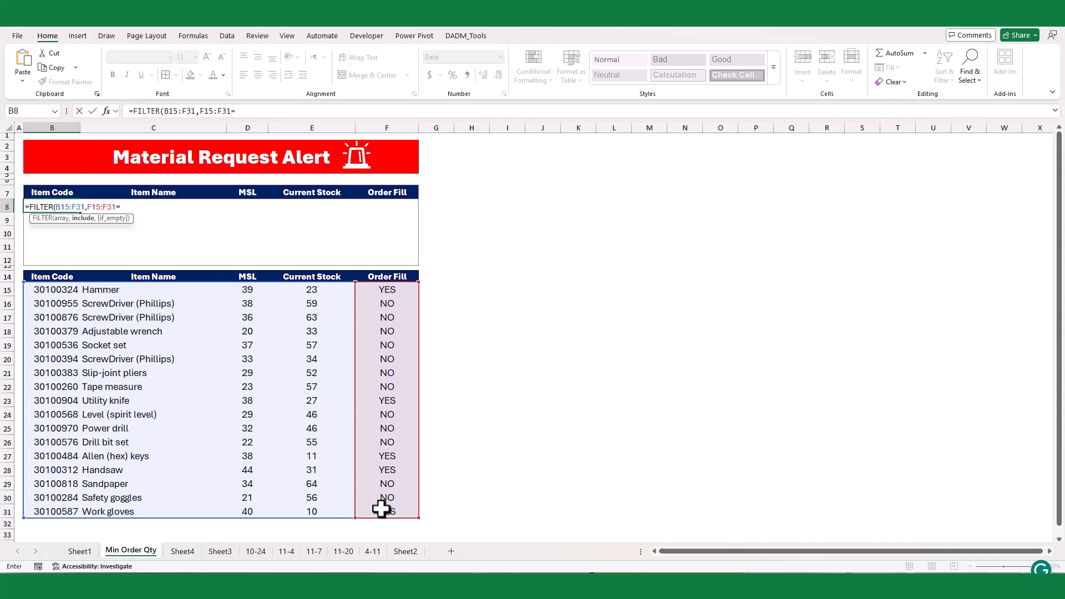
{"action": "type", "text": "\"YE"}
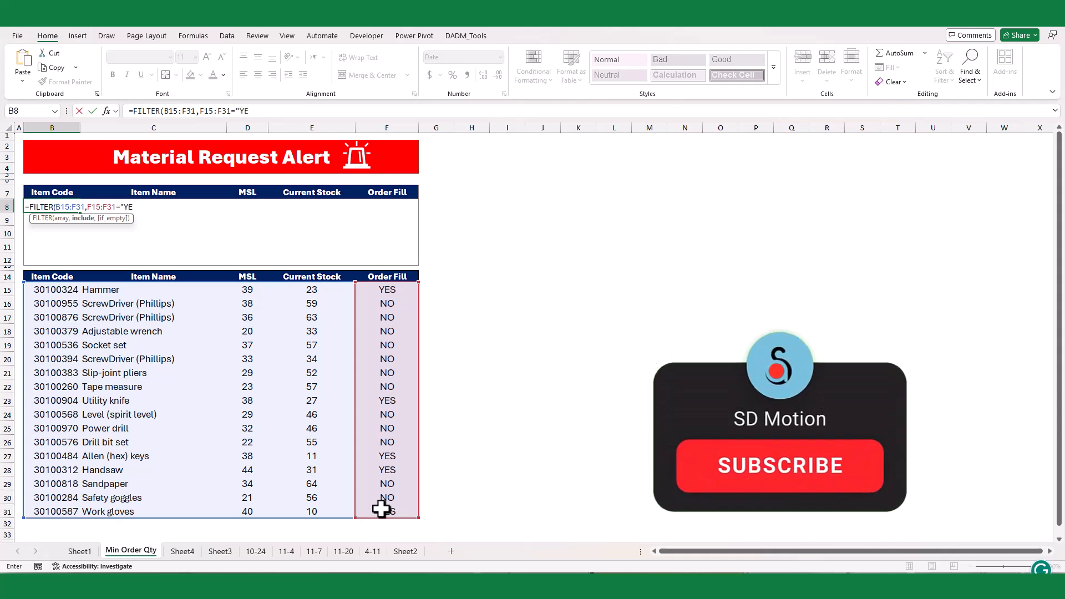
{"action": "type", "text": "S\","}
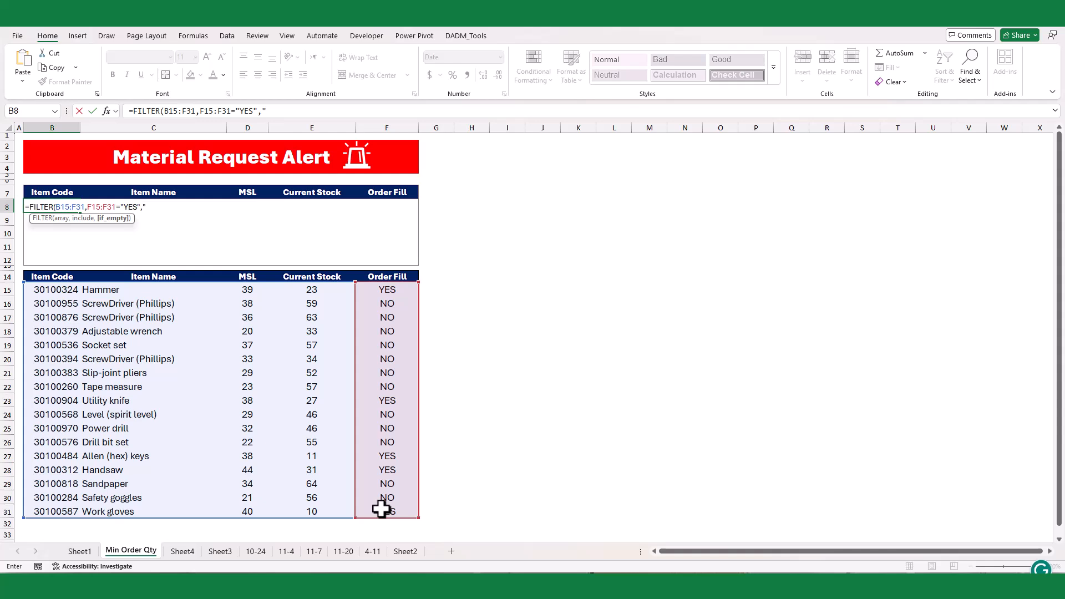
{"action": "type", "text": "No items below MSL quote"}
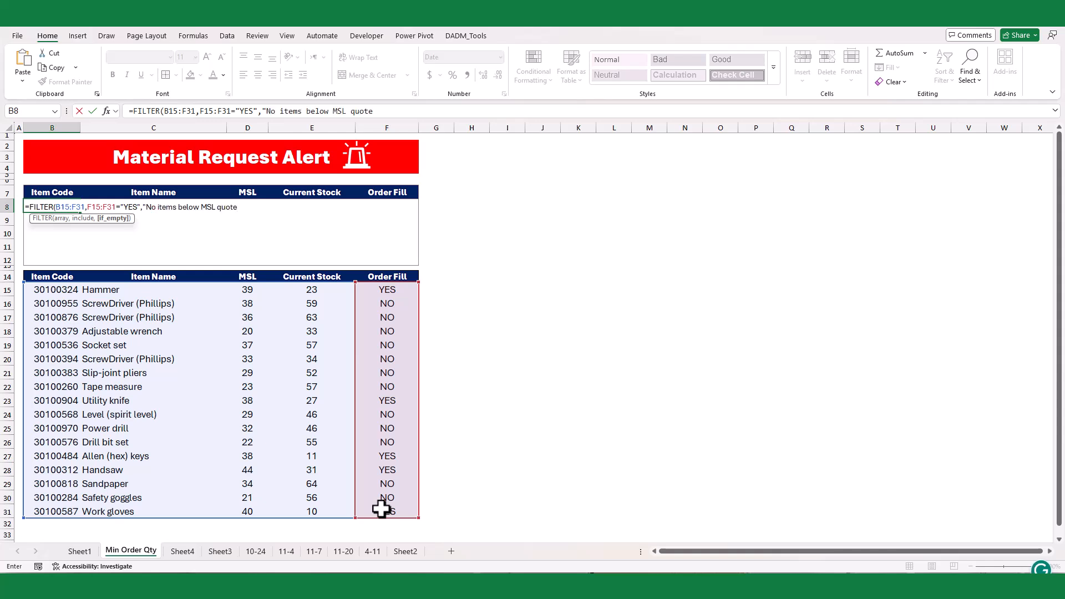
{"action": "type", "text": "\")"}
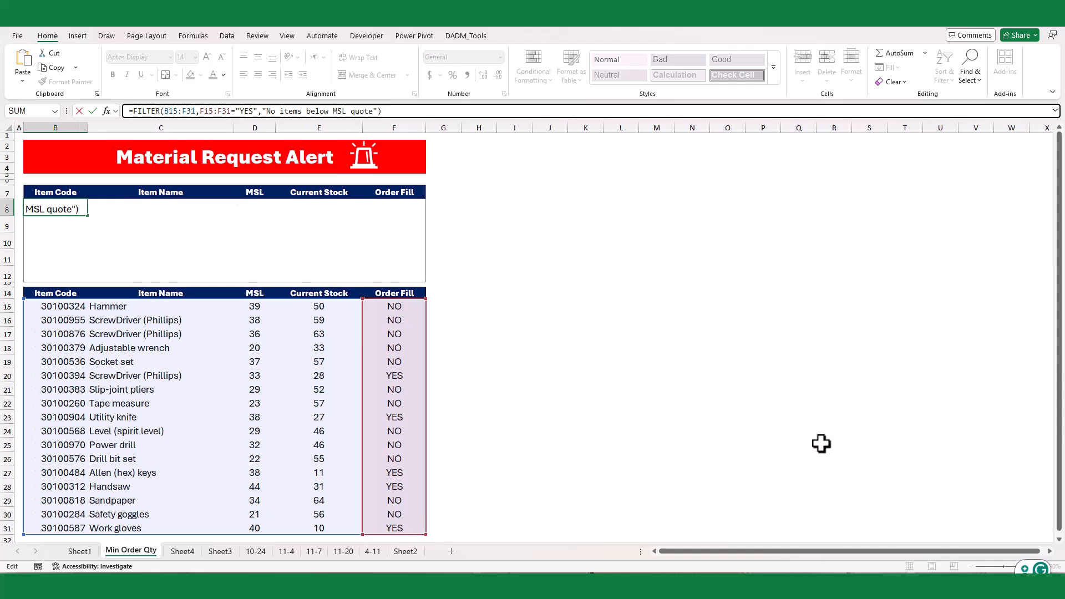
{"action": "key", "text": "Return"}
{"action": "left_click", "coordinate": [635, 386]}
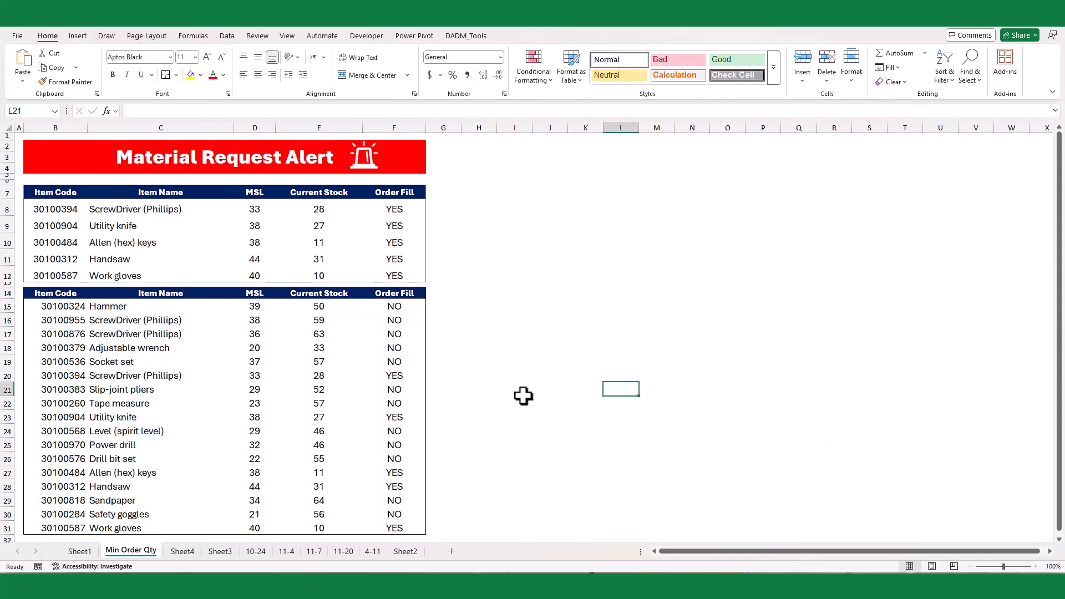
- Set the current stock of the ScrewDriver (Phillips) in row 20 to 35 to test the alert list
{"action": "left_click", "coordinate": [398, 310]}
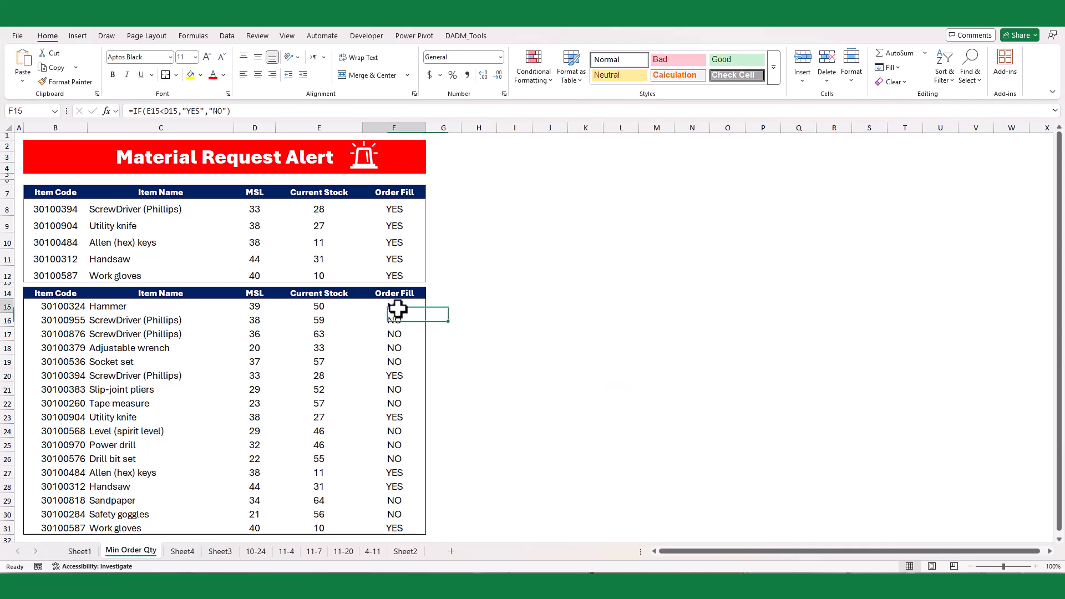
{"action": "left_click", "coordinate": [319, 306]}
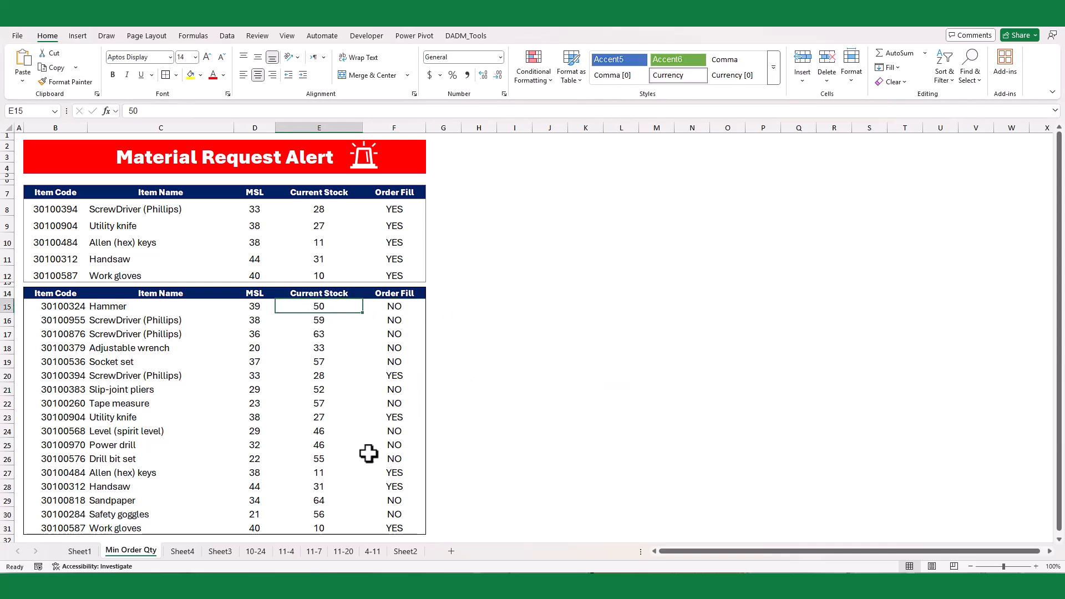
{"action": "left_click", "coordinate": [321, 377]}
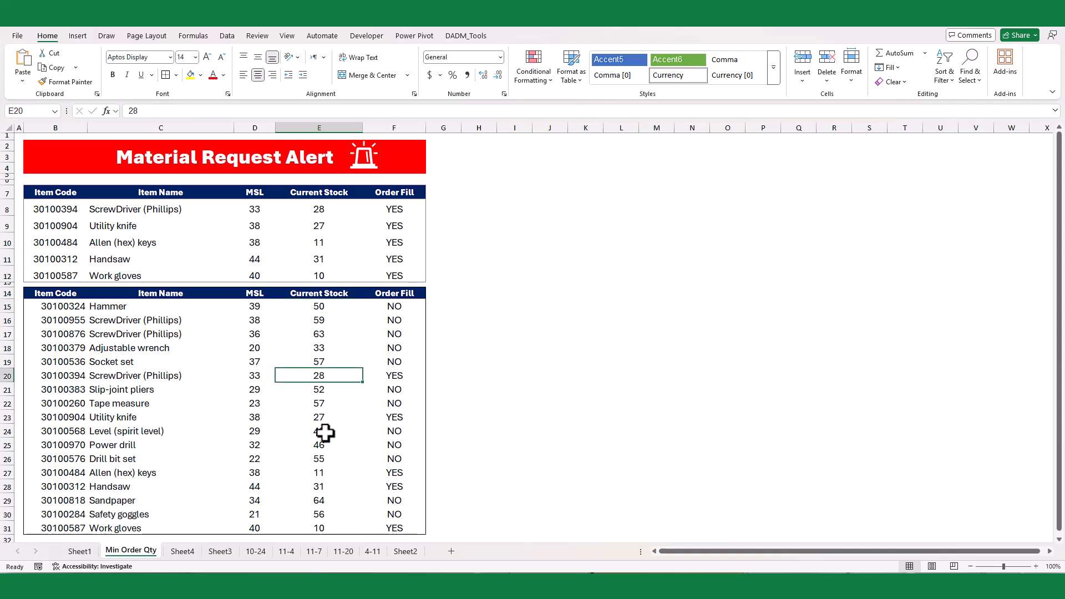
{"action": "type", "text": "35"}
{"action": "key", "text": "Return"}
- Set the current stock of the Level (spirit level) in E24 to 28
{"action": "key", "text": "Down"}
{"action": "key", "text": "Down"}
{"action": "key", "text": "Down"}
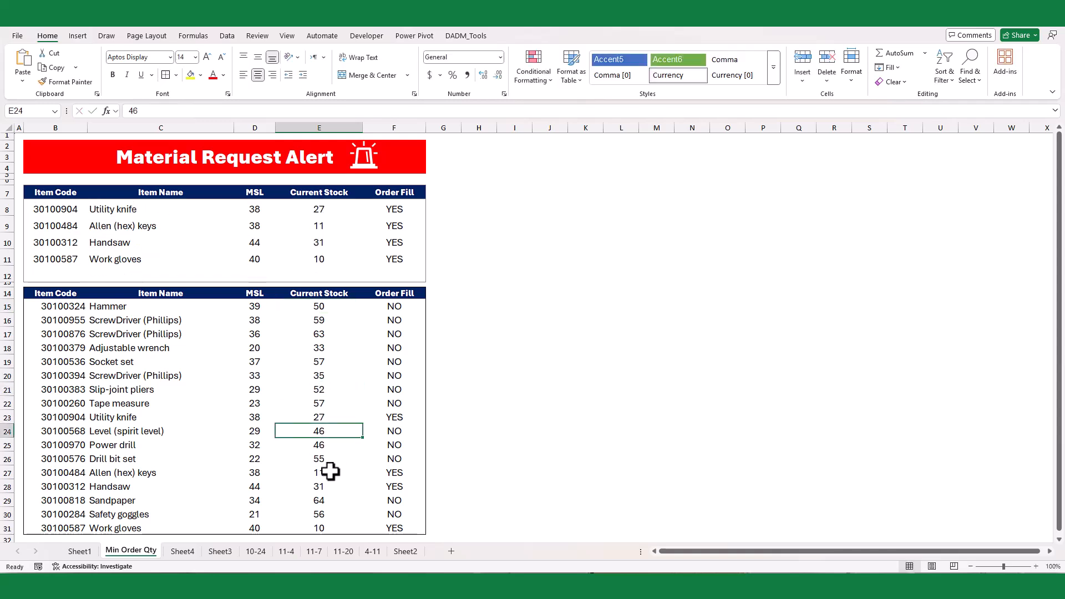
{"action": "type", "text": "28"}
{"action": "key", "text": "Return"}
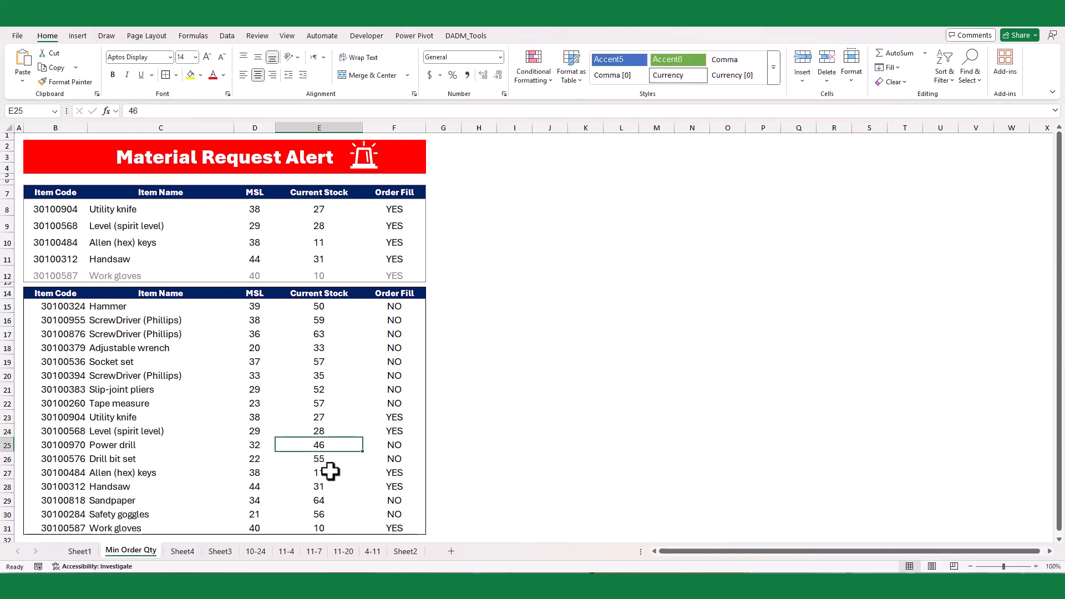
{"action": "left_click", "coordinate": [526, 415]}
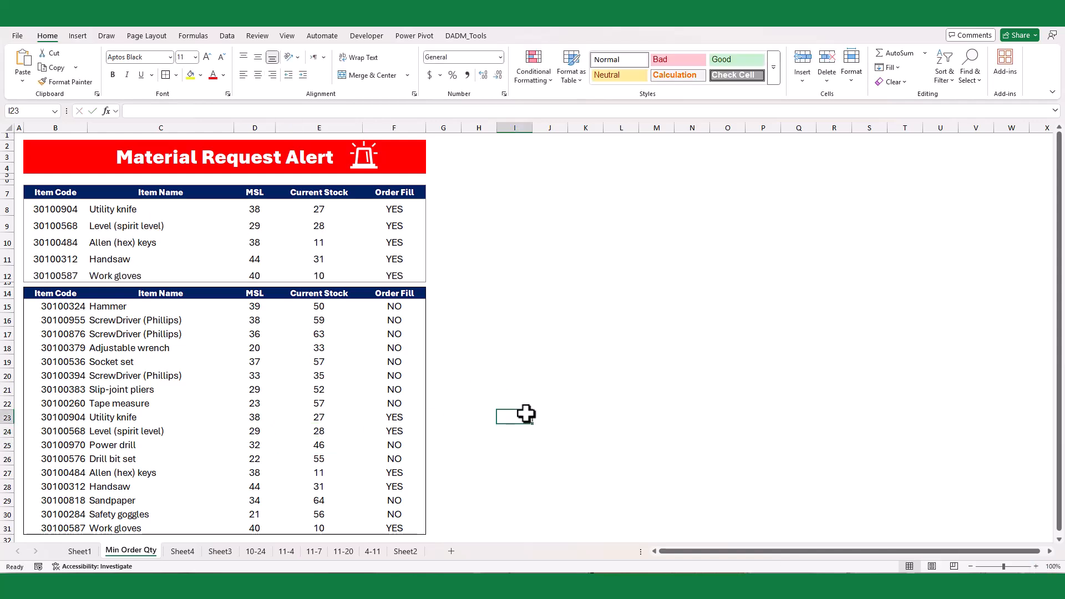